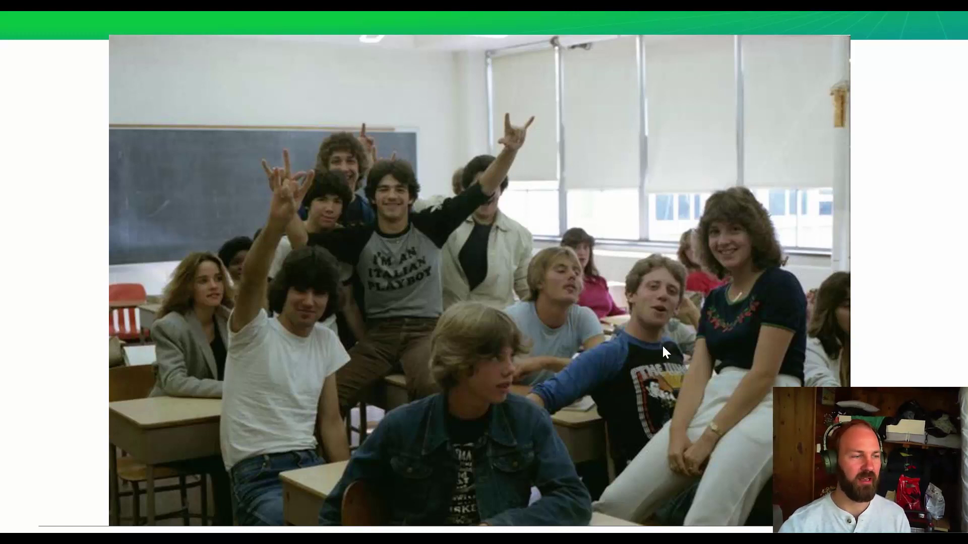
- Advance the slideshow to the wikiHow illustration of hands tearing paper for spitballs
key("Right")
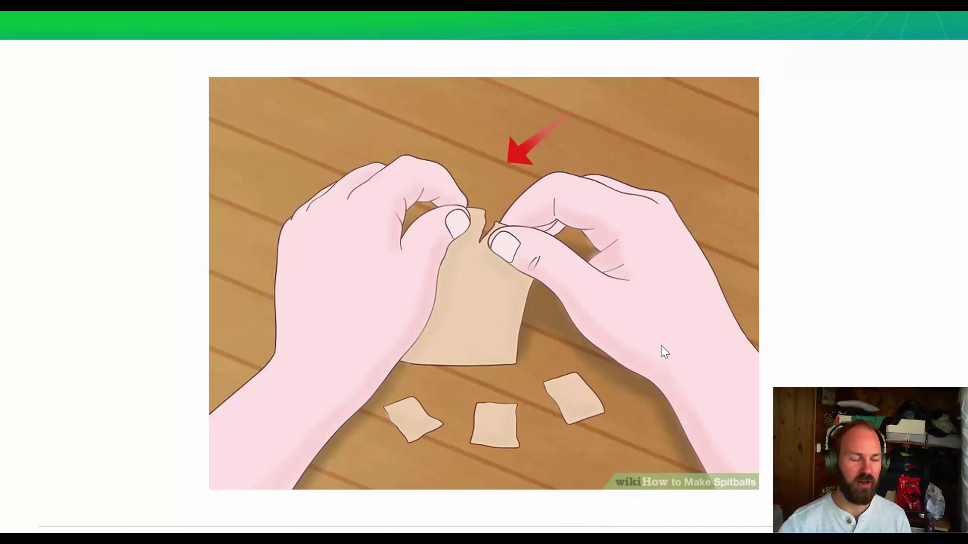
- Step through the spitball rolling, wetting, blowing and coloured-straw slides to the wellbore Datum diagram
key("Right")
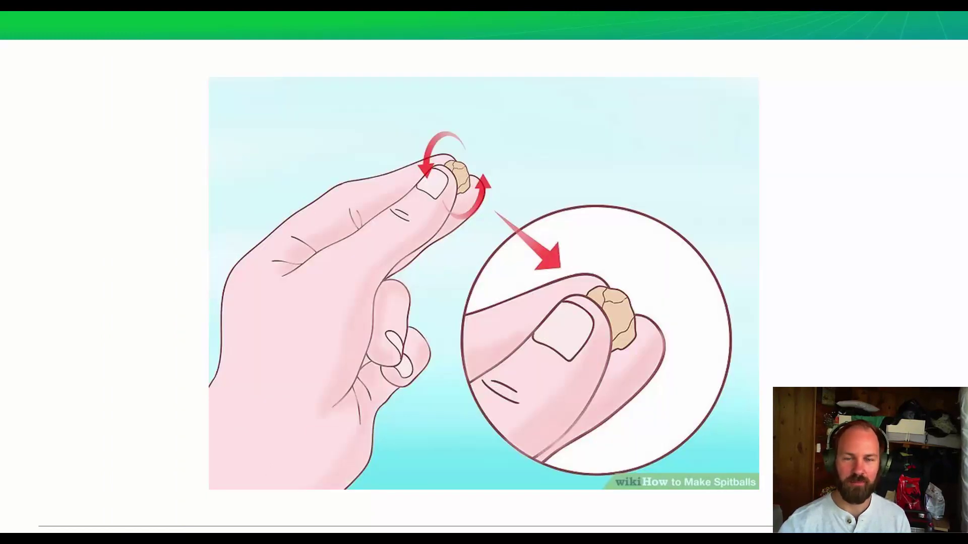
key("Right")
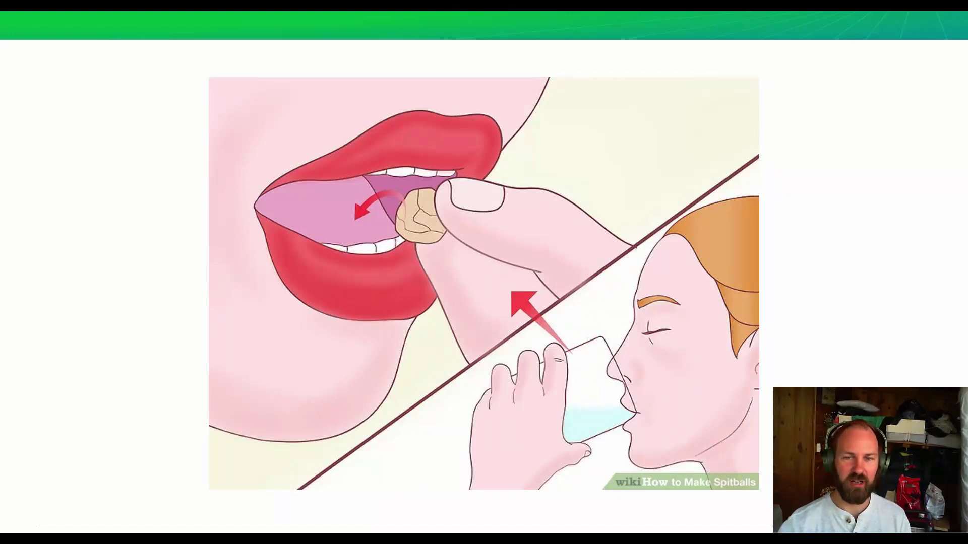
key("Right")
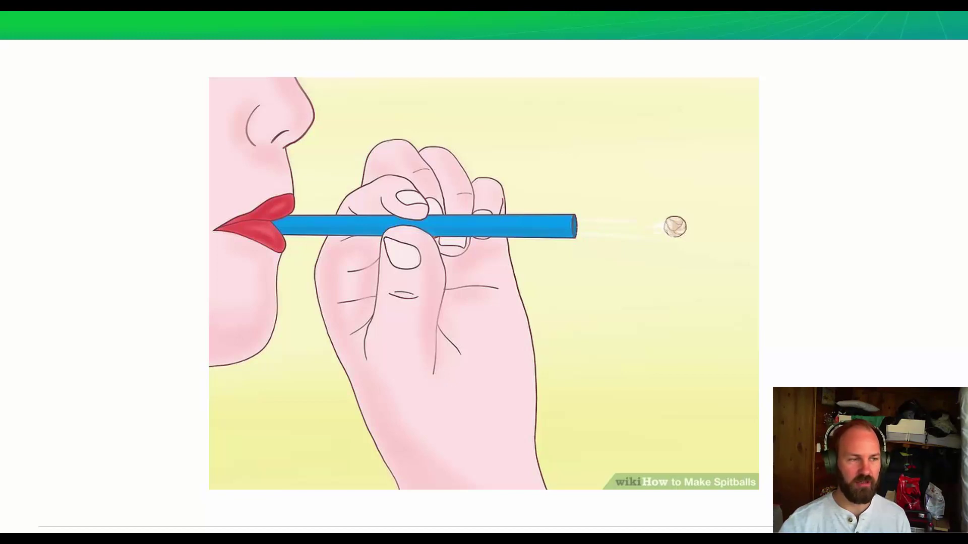
key("Right")
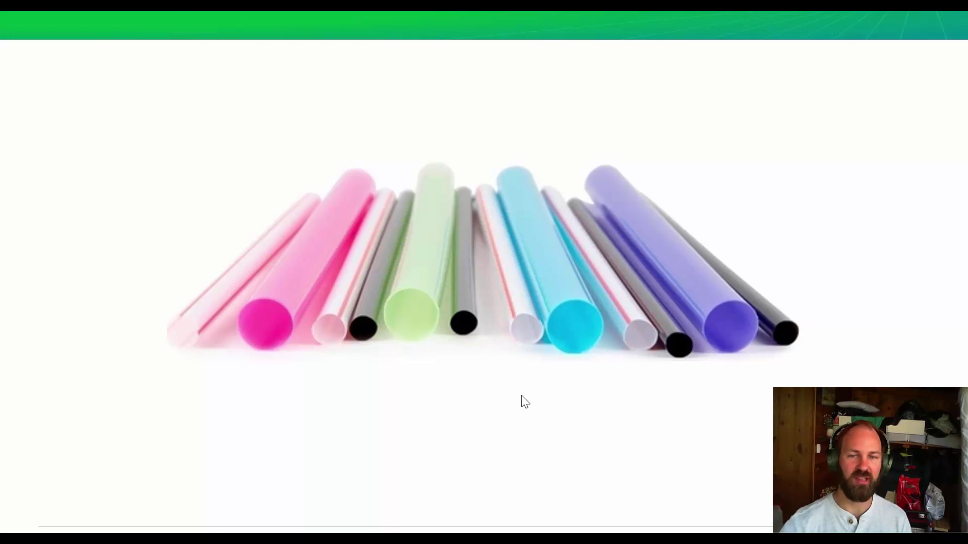
key("Right")
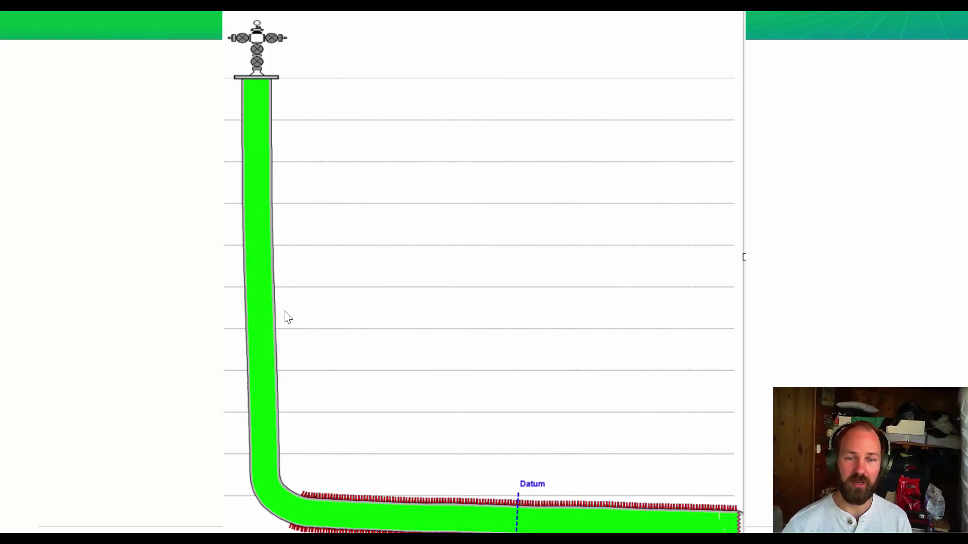
- Show the wellbore slide with green tubing inside the grey casing and red perforations
key("Right")
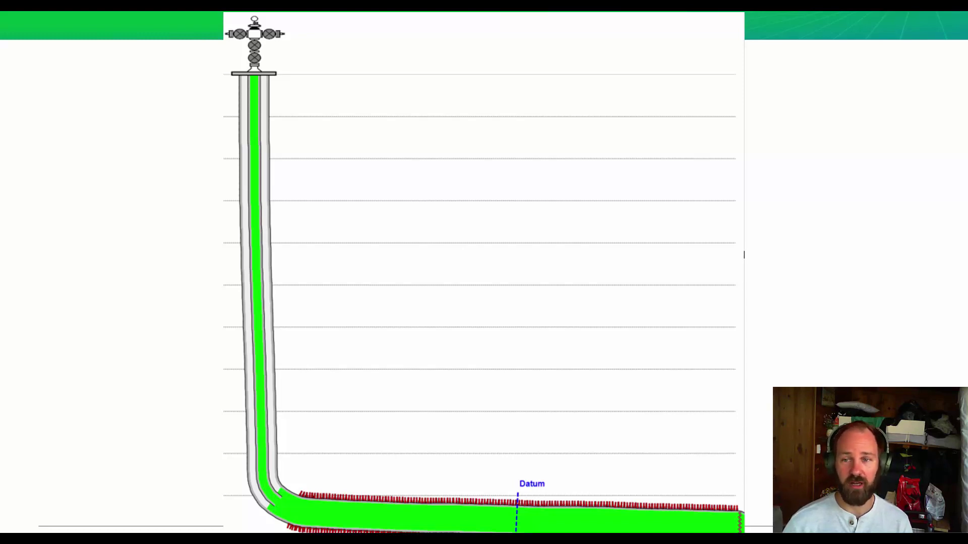
- Compare the well diagram without and with tubing, then advance to the blank header slide
key("Right")
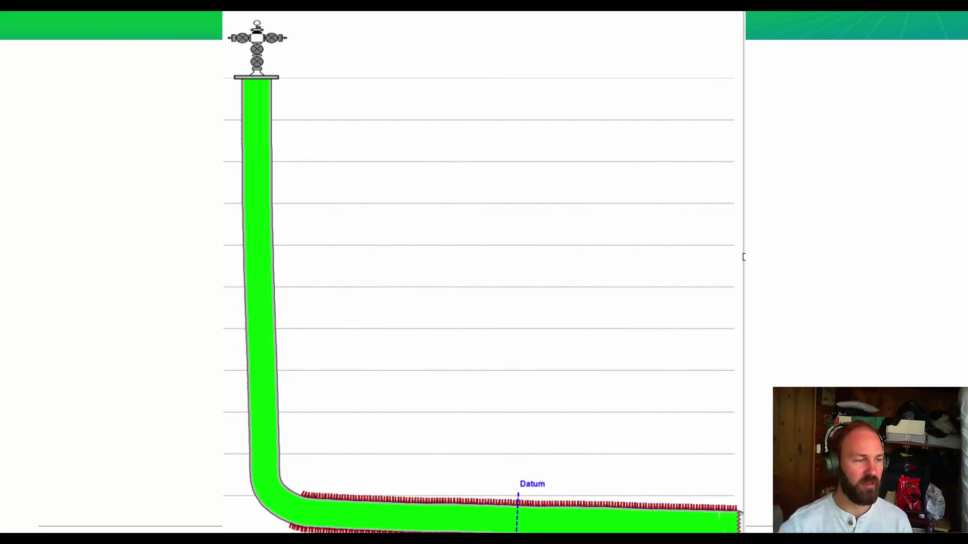
left_click(625, 287)
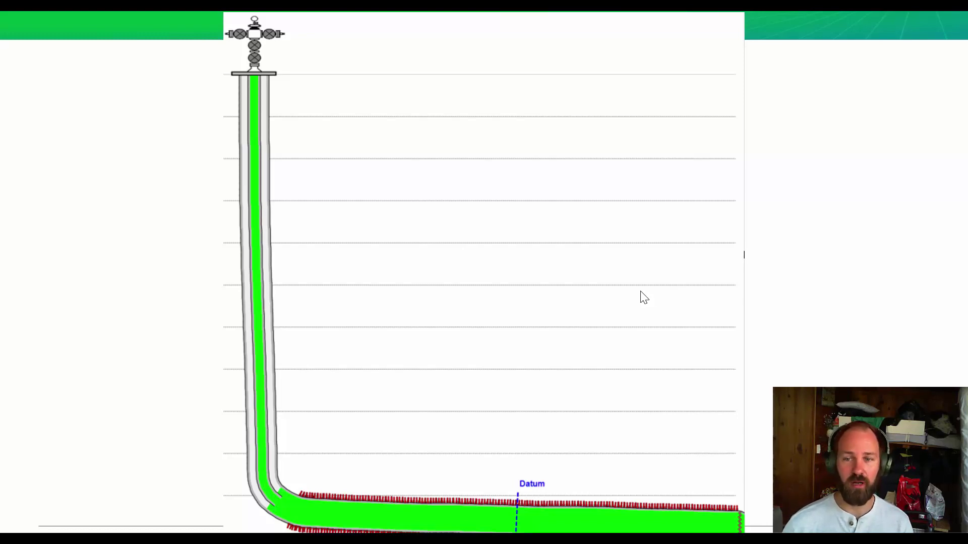
left_click(479, 132)
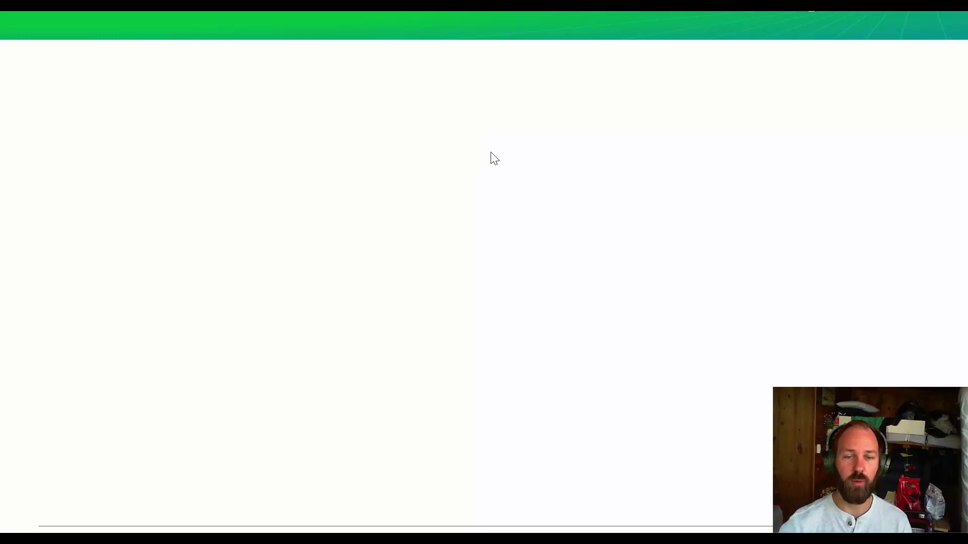
- Reveal the tubing-installation title, then display Well 52's gas, water and pressure diagnostics chart
left_click(487, 224)
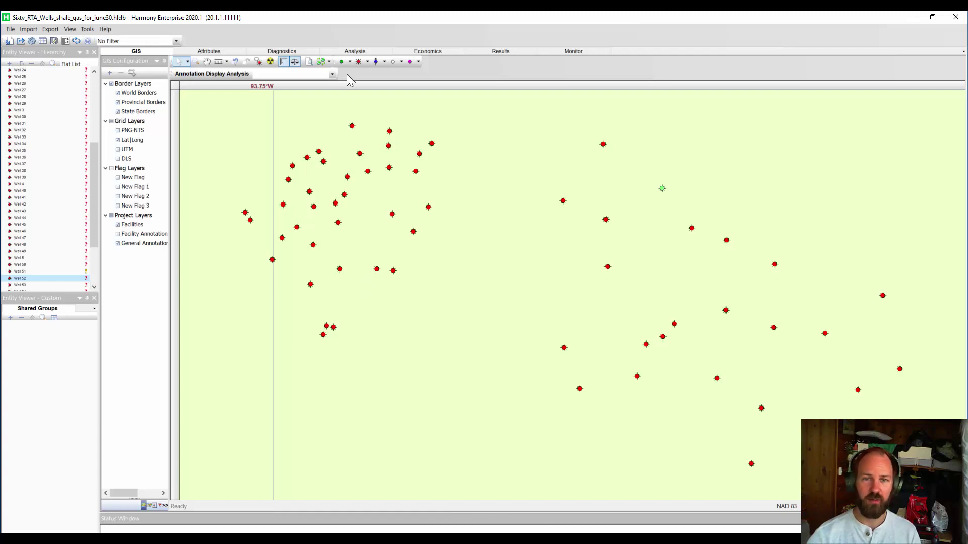
left_click(300, 52)
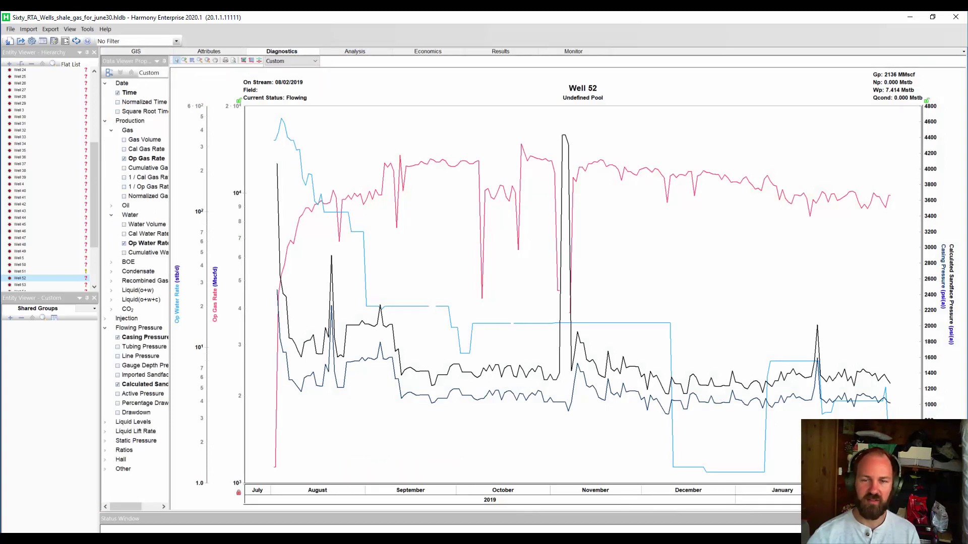
- Check Well 52's casing-only wellbore configuration, then switch its diagnostics chart to the Liquid Load view
mouse_move(445, 164)
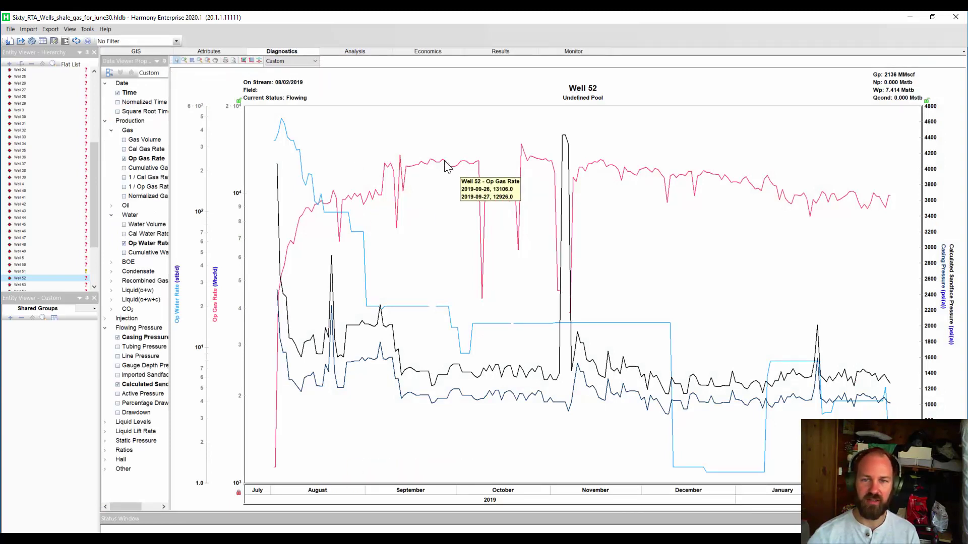
mouse_move(850, 203)
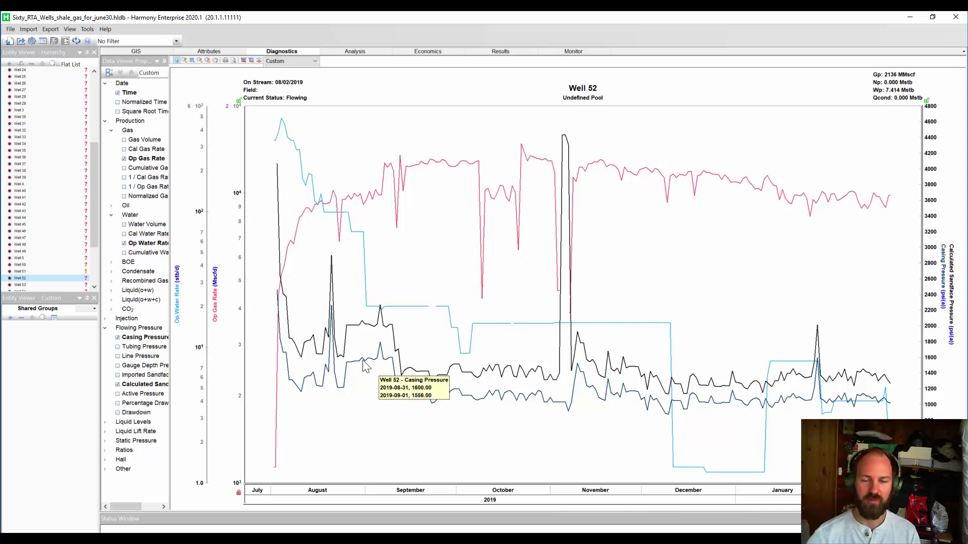
left_click(356, 52)
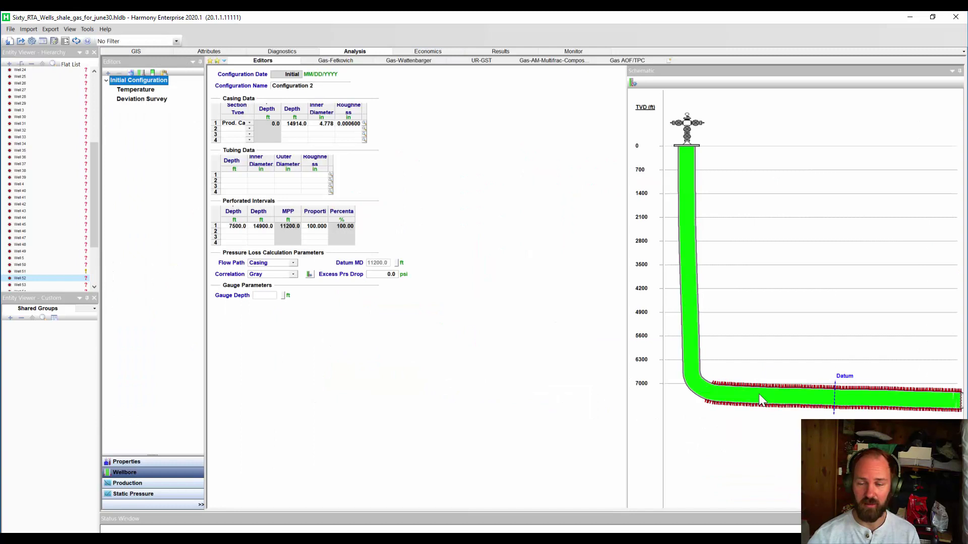
left_click(265, 51)
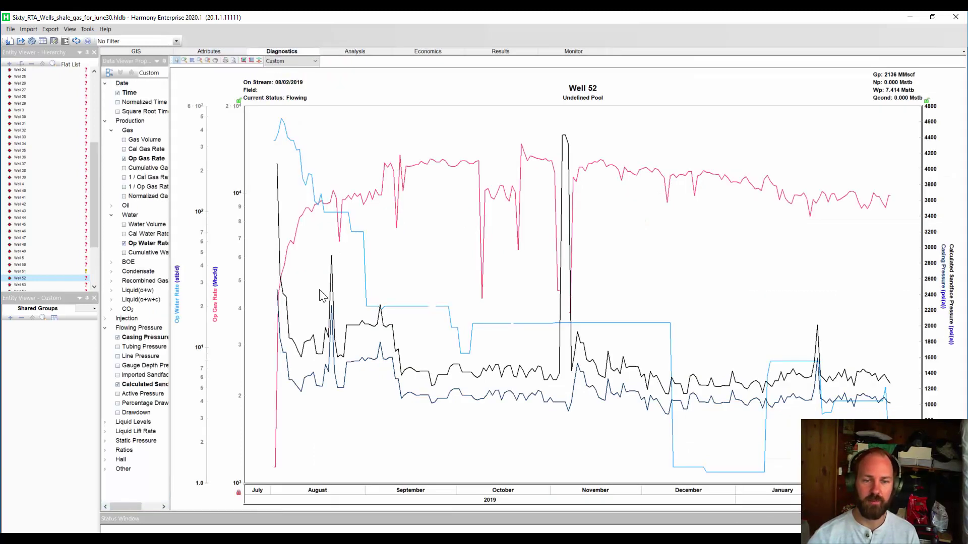
left_click(151, 73)
left_click(160, 116)
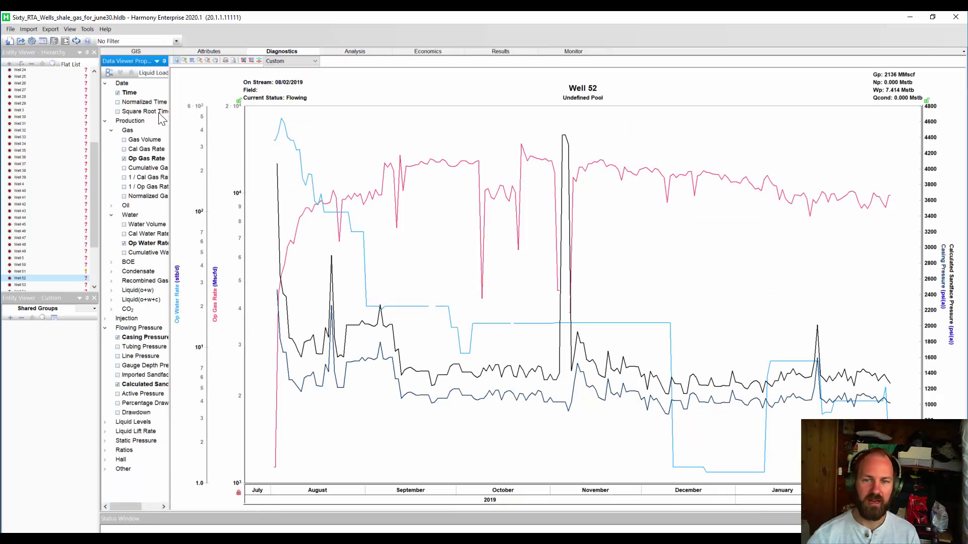
- Move the legend to the lower right, clearing the Op Gas Rate, Coleman and Turner curves
left_click_drag(839, 166, 799, 358)
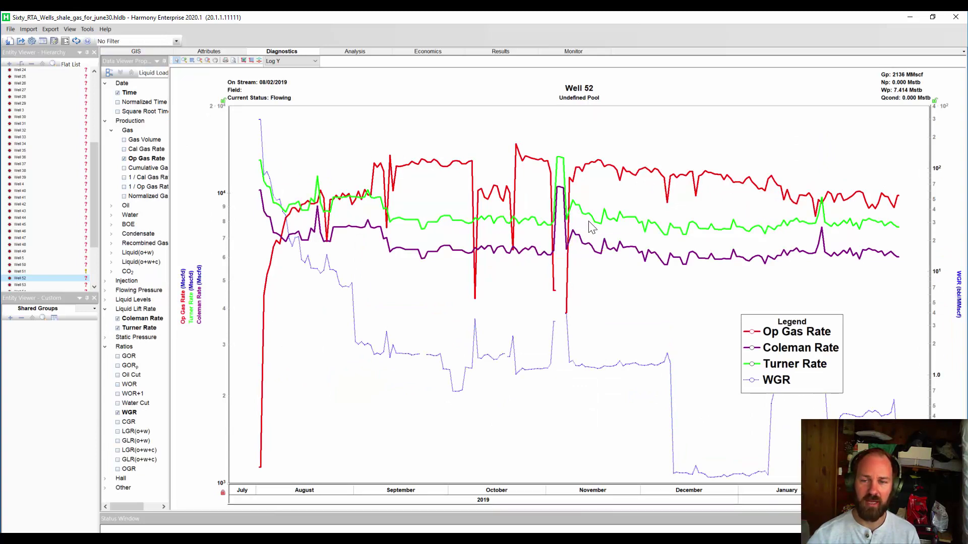
mouse_move(758, 258)
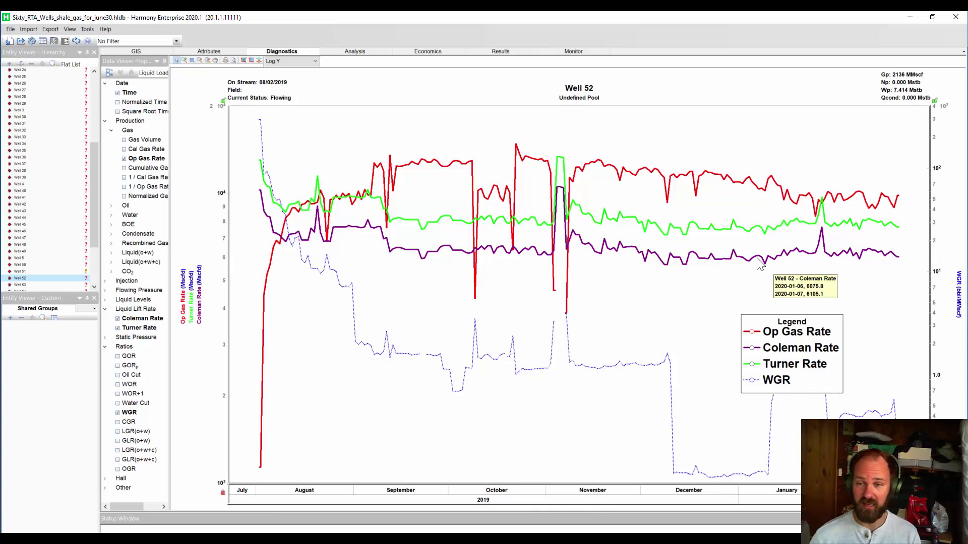
mouse_move(709, 186)
mouse_move(746, 189)
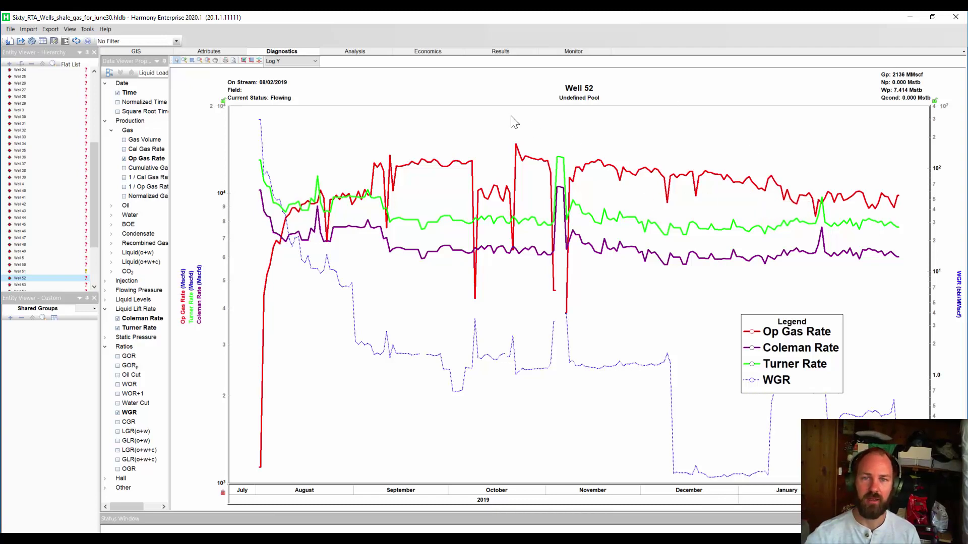
- Open the UR-GST Gas-AM-Multifrac-Composite model's 60-month forecast (EUR 6053 MMscf, RR 3917 MMscf)
left_click(377, 51)
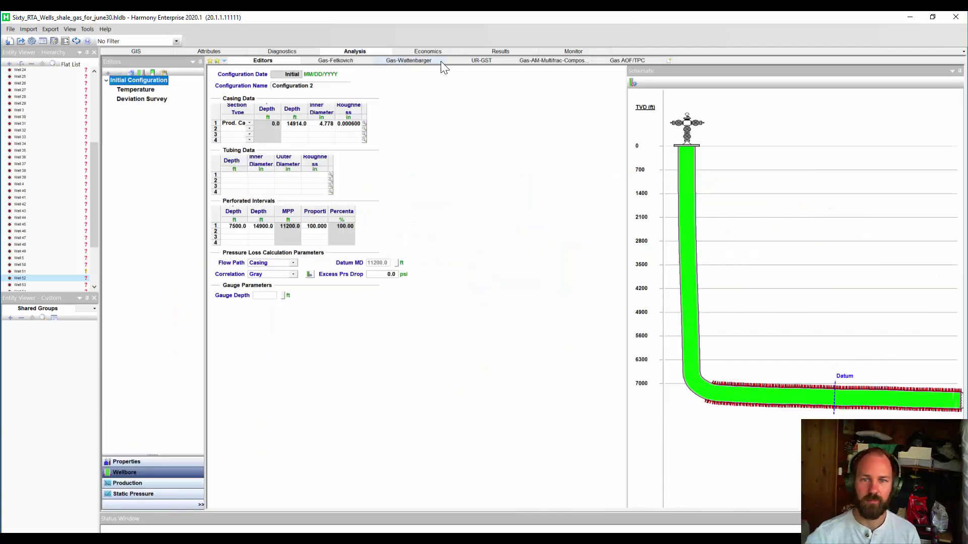
left_click(462, 59)
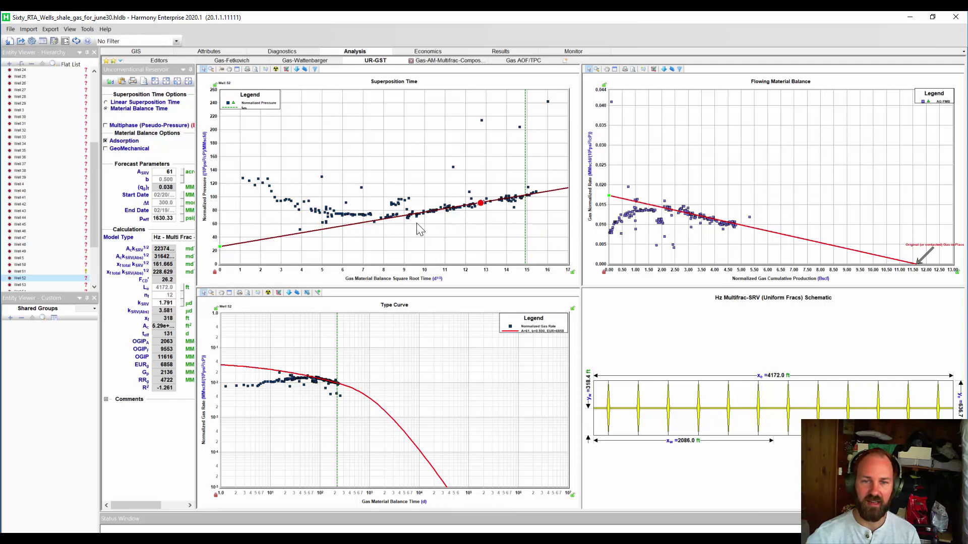
left_click(451, 61)
mouse_move(554, 469)
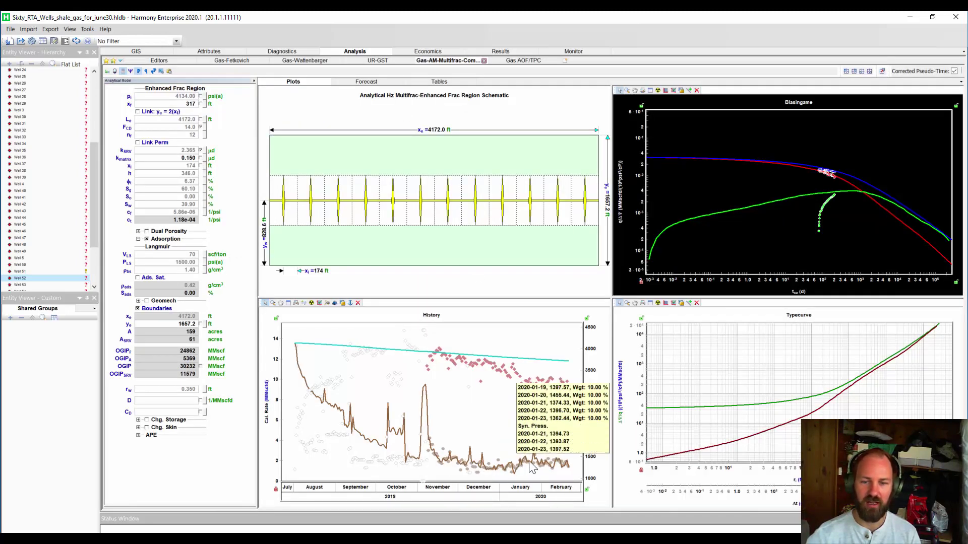
left_click(360, 82)
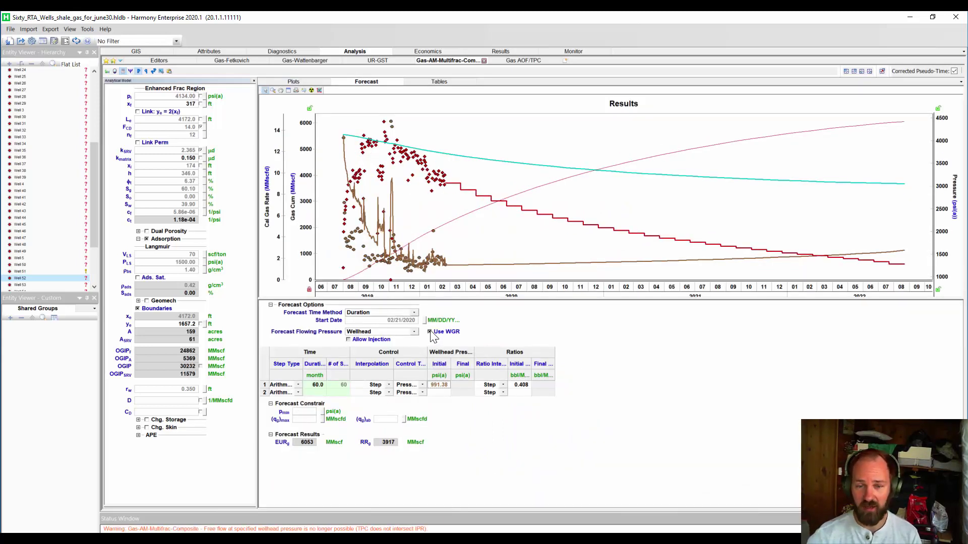
- Base the forecast on wellhead pressure at 991.38 psi(a) and rerun it
left_click(415, 332)
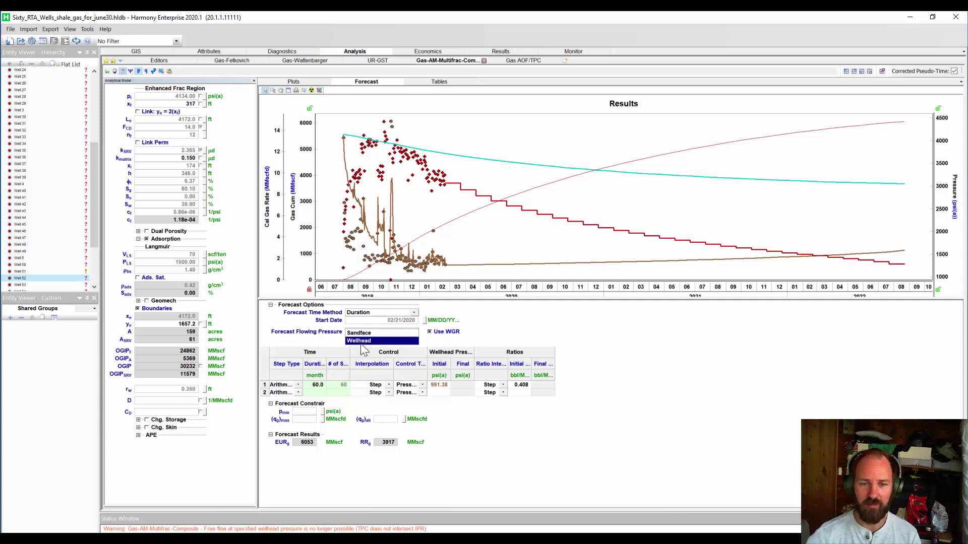
left_click(468, 436)
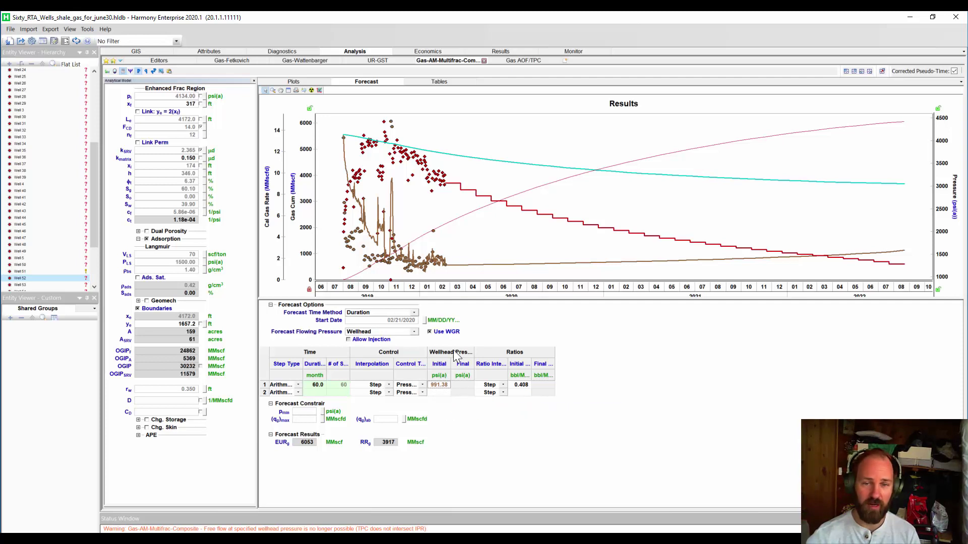
mouse_move(628, 275)
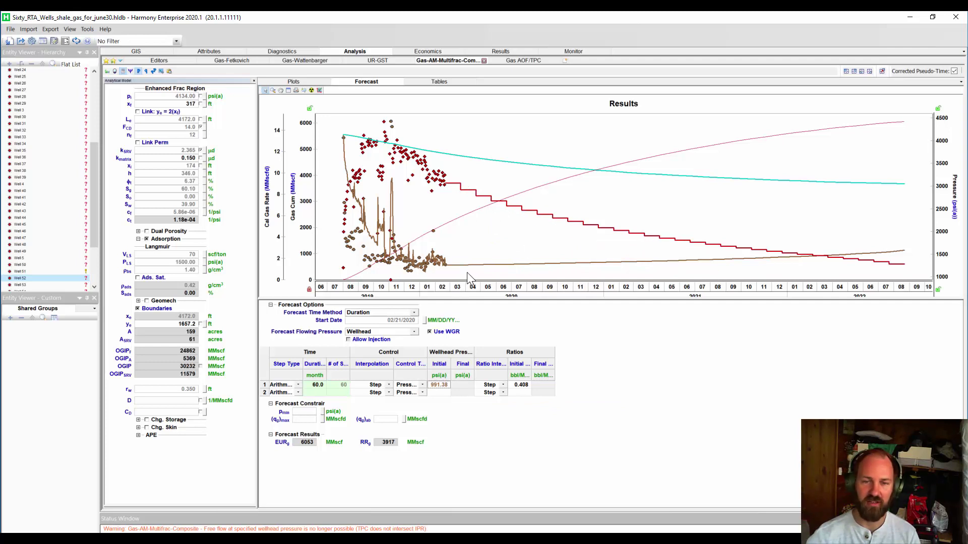
mouse_move(464, 267)
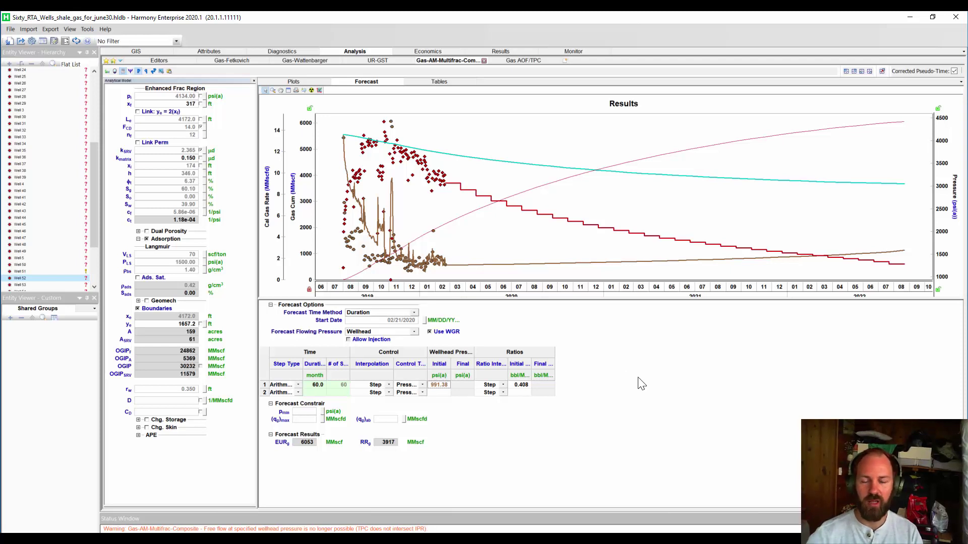
left_click(565, 62)
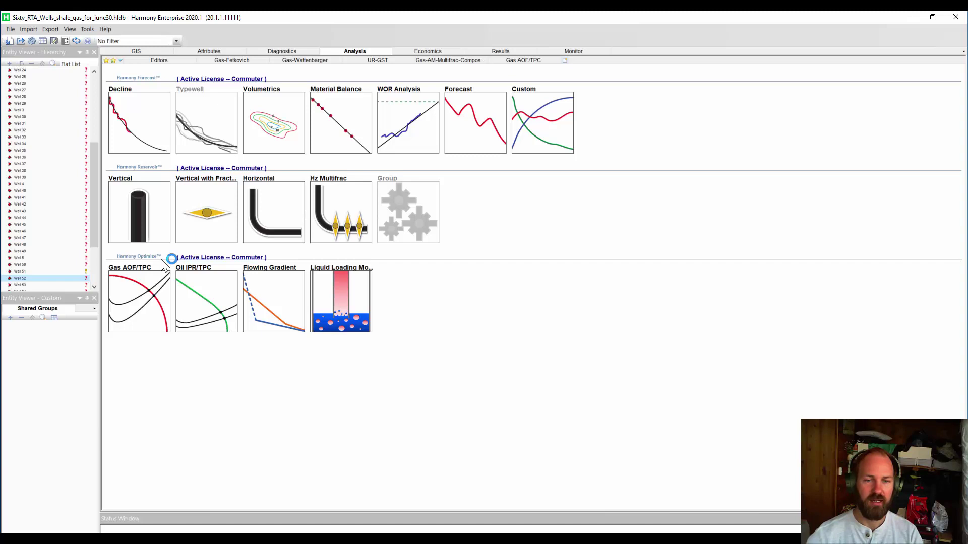
- Run Liquid Loading for Wells 28 through 52 using the Gas-AM-Multifrac-Composite forecast
left_click(350, 293)
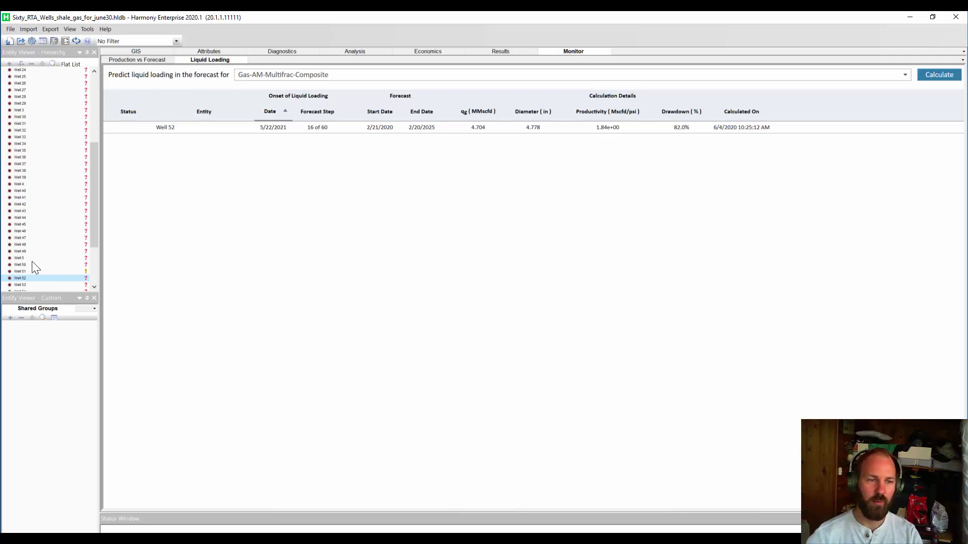
left_click(35, 97, "shift")
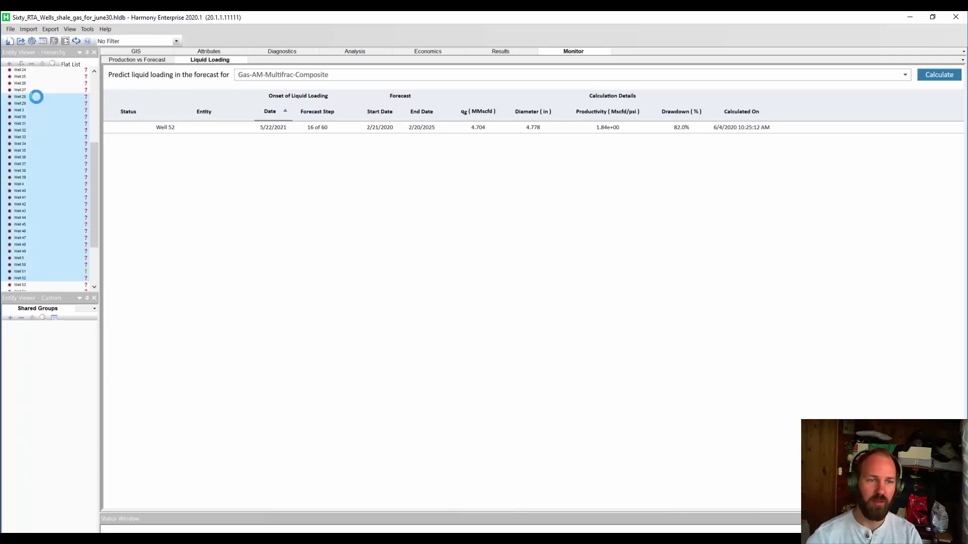
left_click(341, 76)
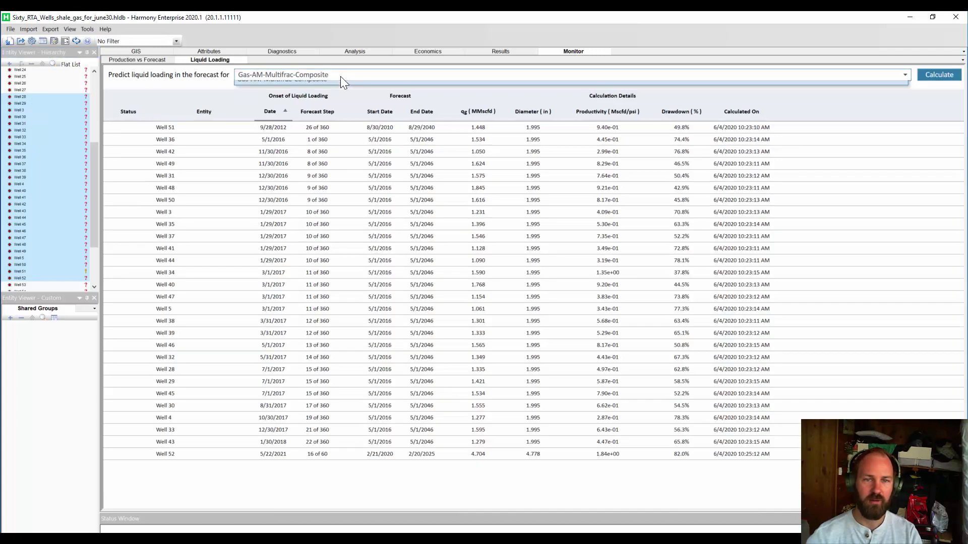
- Recalculate liquid-loading onset with the Gas-AM-Multifrac-Composite forecast and sort wells by forecast step
left_click(311, 95)
left_click(933, 78)
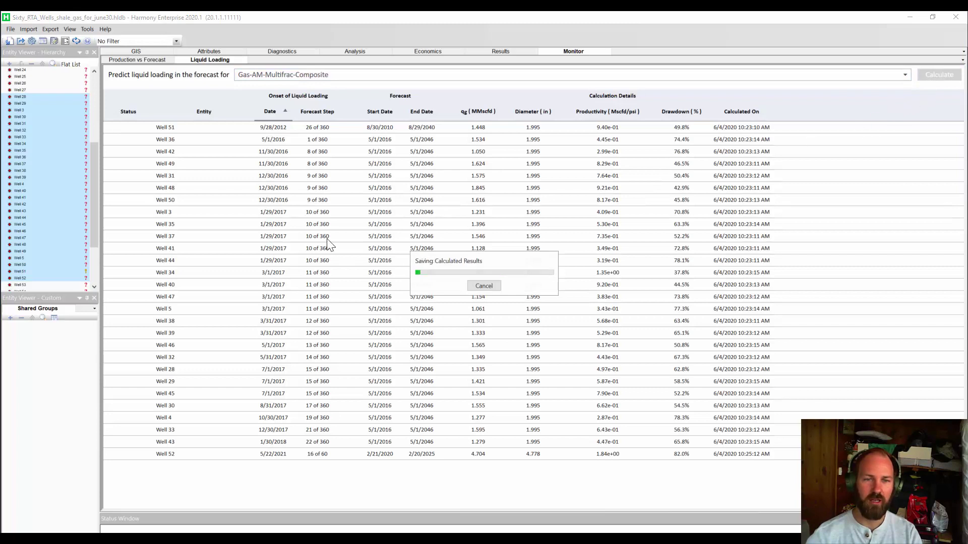
left_click(318, 112)
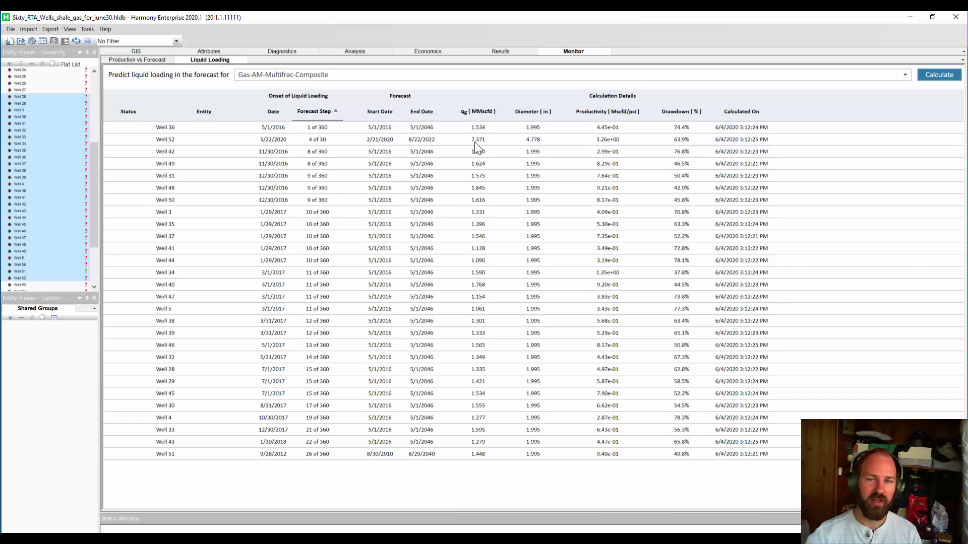
- Open Well 52's Gas AOF/TPC analysis, casing flow at 9.030 MMscfd, and list casing-flow inflows
left_click(376, 50)
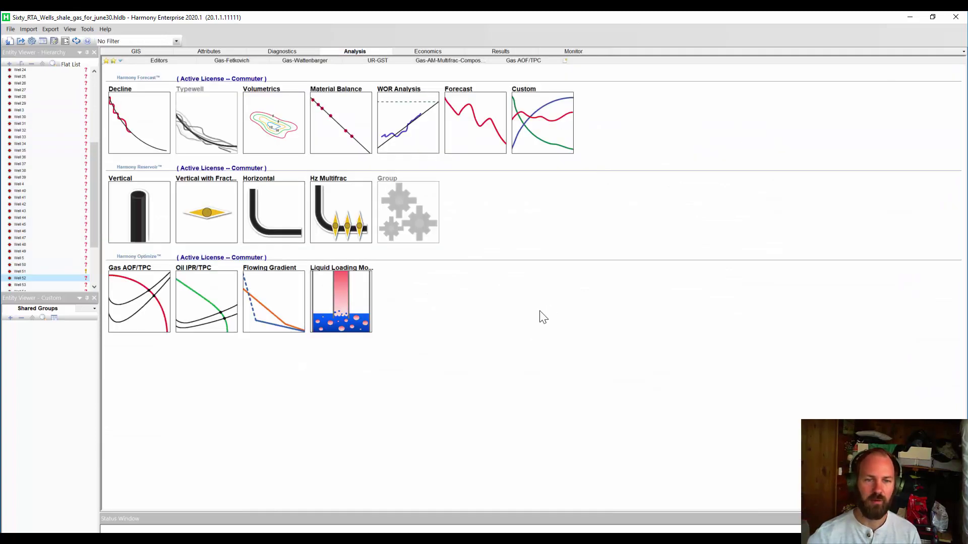
left_click(130, 302)
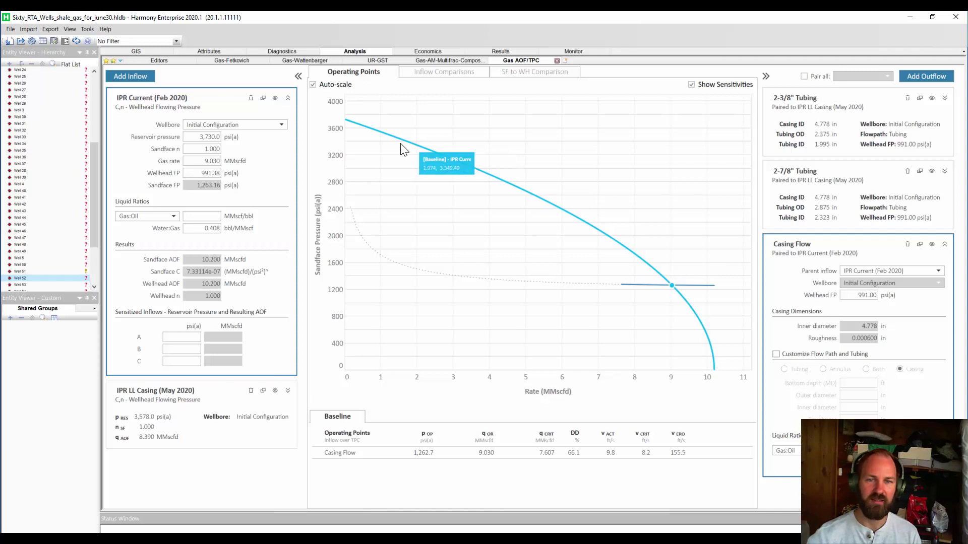
mouse_move(716, 366)
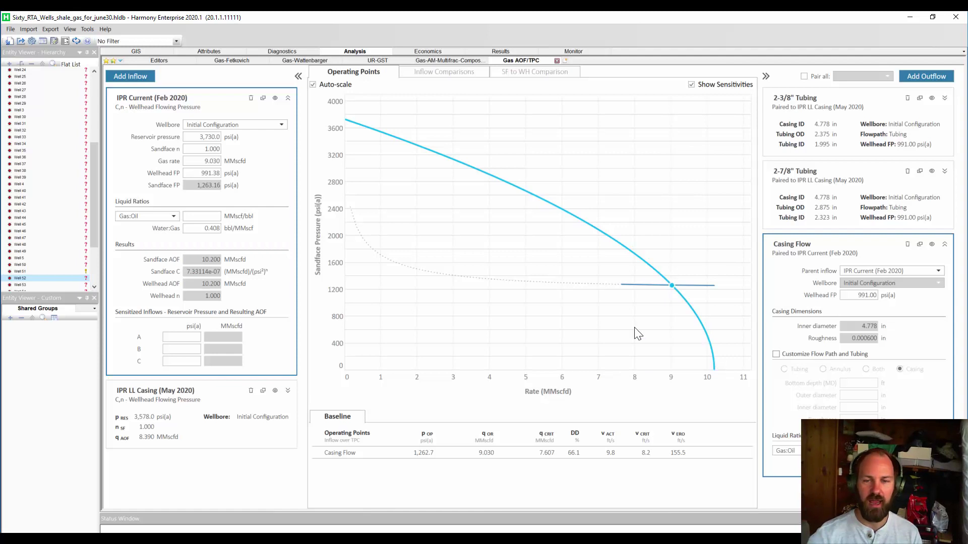
mouse_move(716, 285)
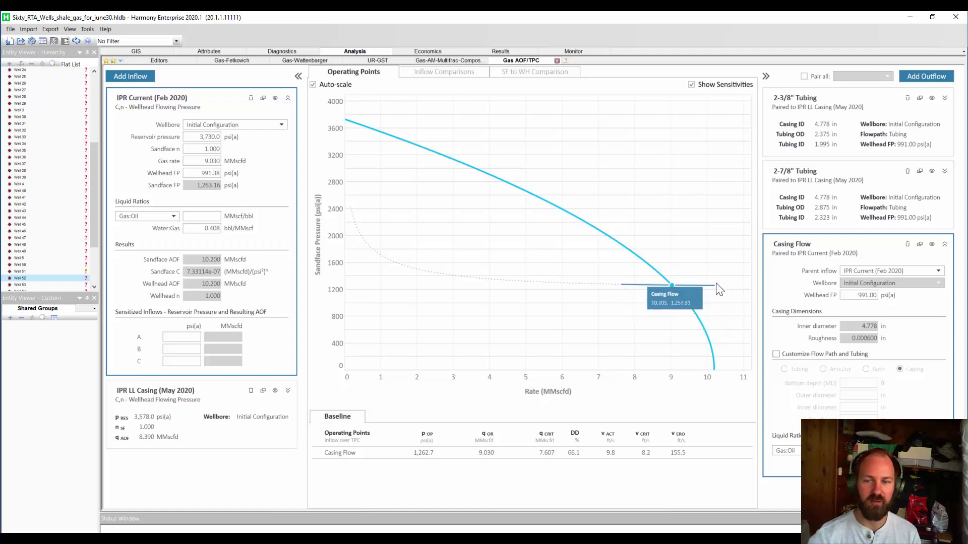
mouse_move(644, 285)
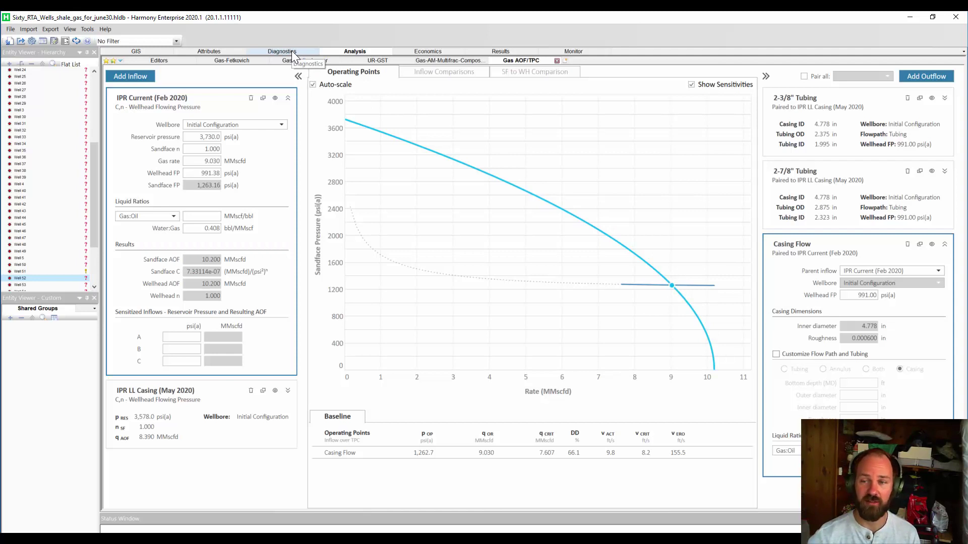
left_click(939, 272)
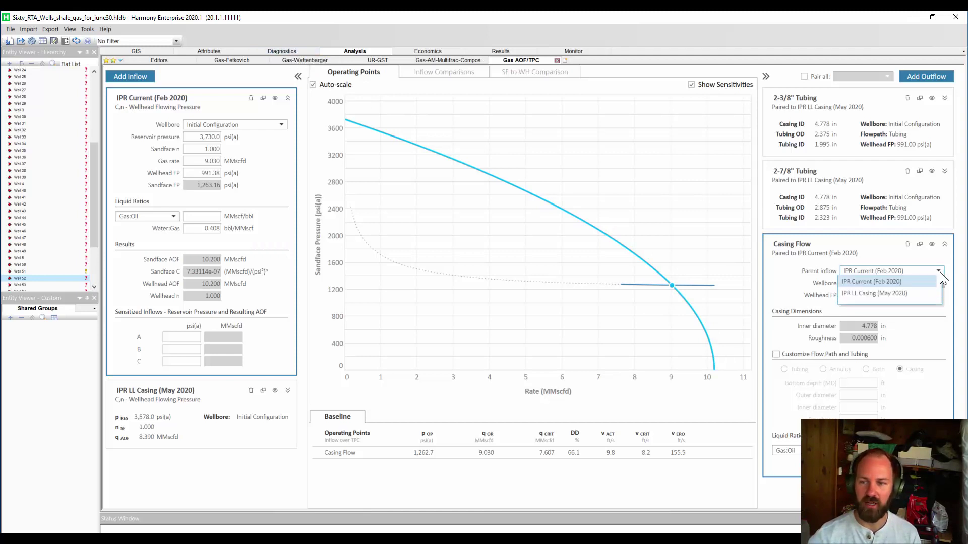
- Set the casing flow parent inflow to IPR LL Casing (May 2020), giving 7.319 MMscfd
left_click(884, 292)
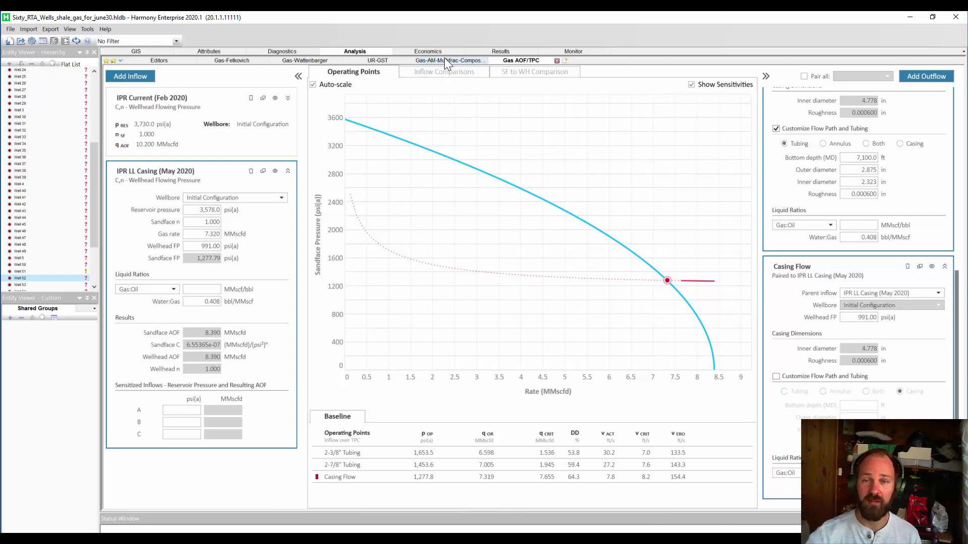
- Set the Gas-AM-Multifrac-Composite forecast's initial wellhead pressure to 400 psi(a)
left_click_drag(443, 57, 470, 195)
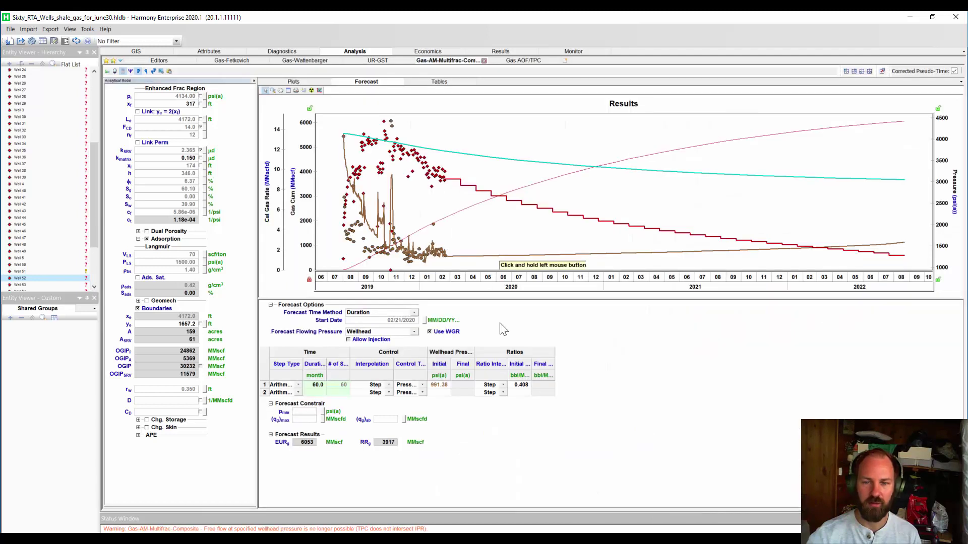
type("400")
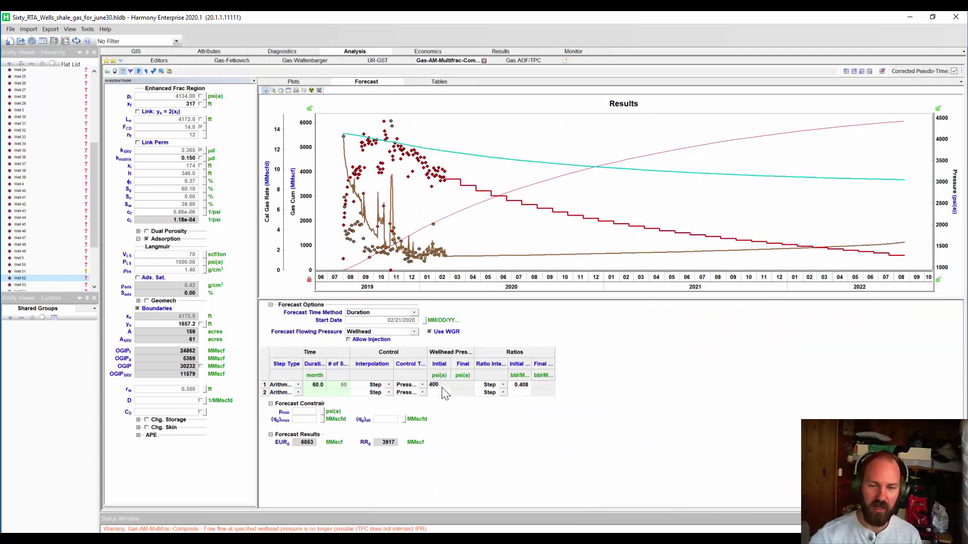
key("Return")
left_click(315, 385)
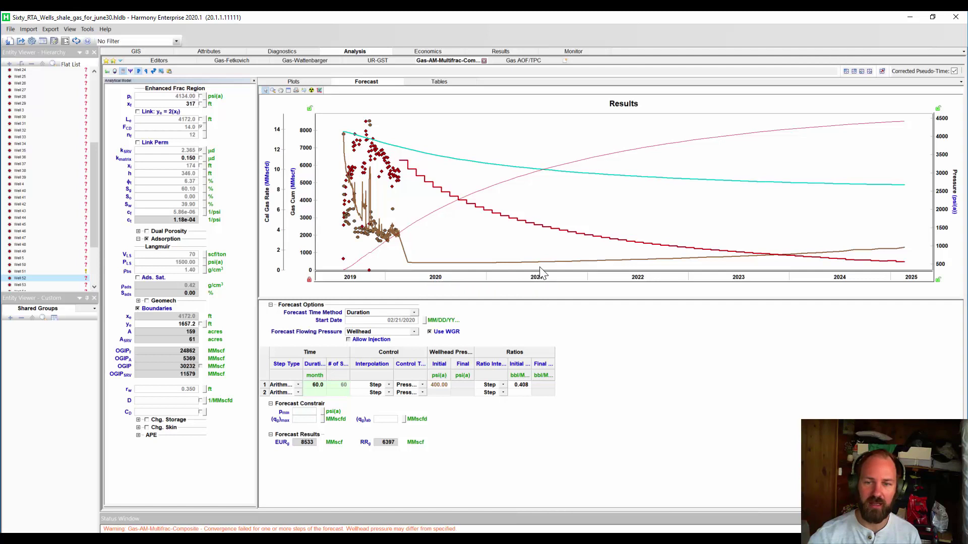
- Recalculate Well 52's liquid loading, moving onset to 5/22/2021 at forecast step 16
mouse_move(902, 252)
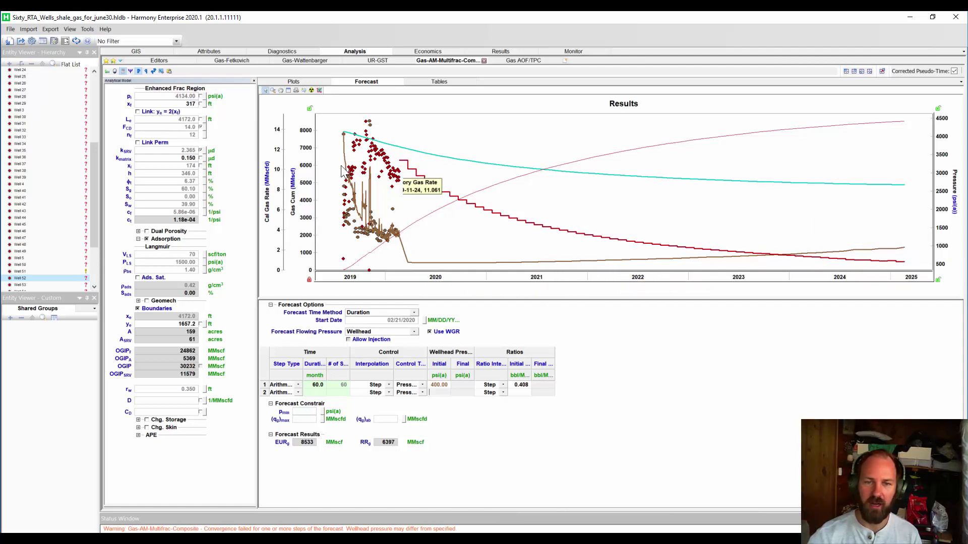
left_click(574, 51)
left_click(940, 76)
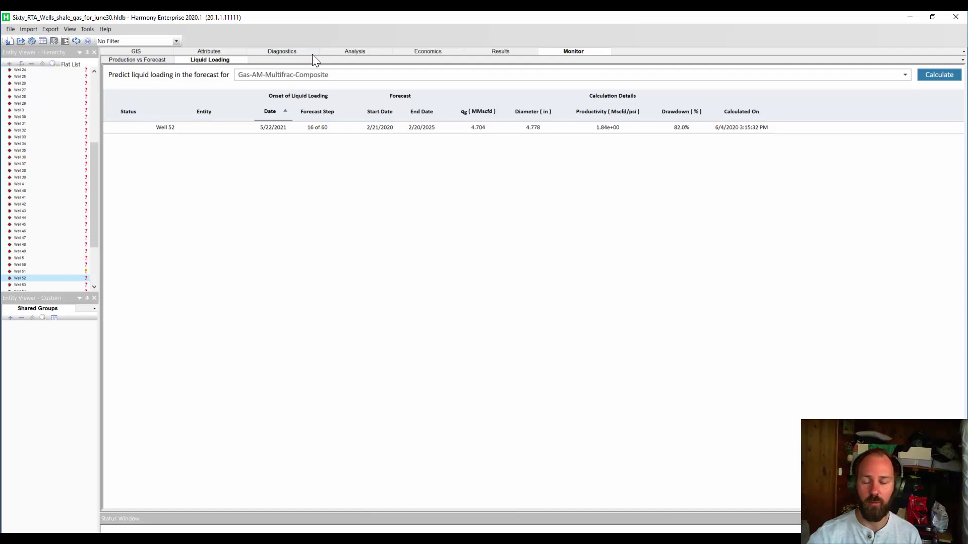
- Revert the forecast's initial wellhead pressure to 991.38 psi(a) and return to Gas AOF/TPC
left_click(352, 51)
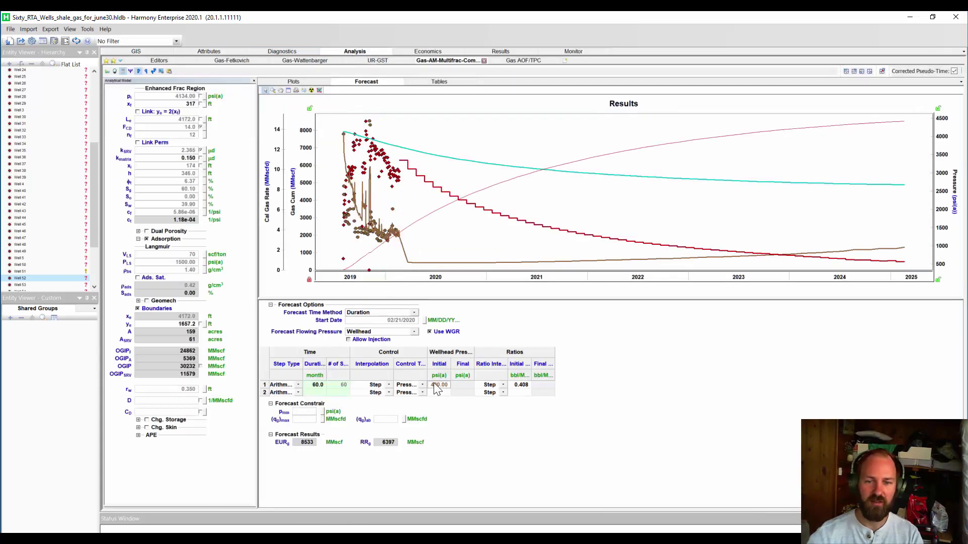
key("Delete")
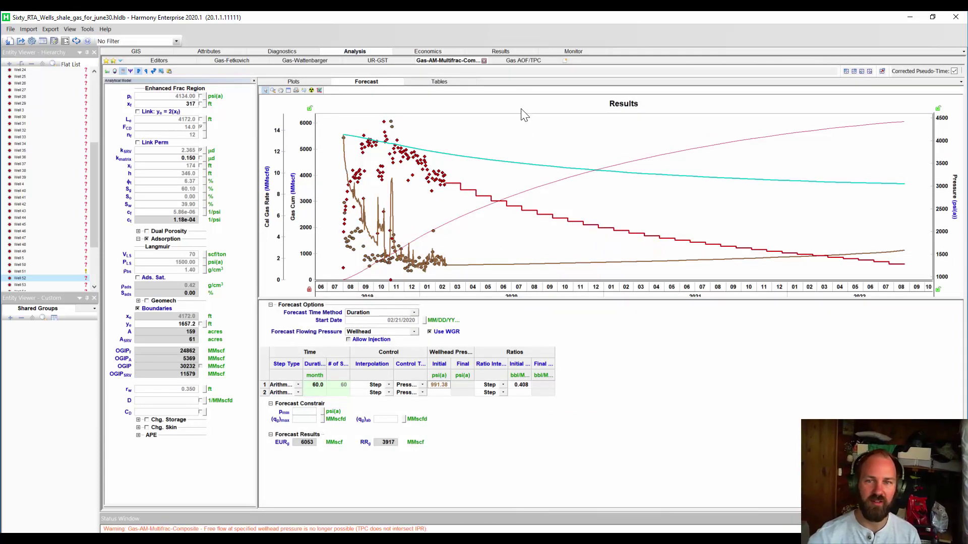
left_click(517, 61)
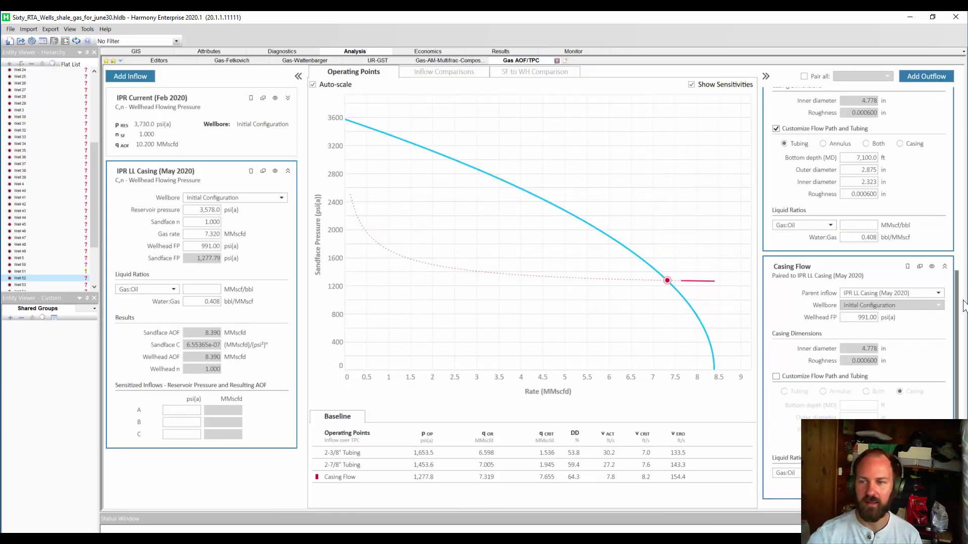
- Show the 2-7/8" and 2-3/8" tubing outflow curves on the IPR LL Casing plot
left_click_drag(964, 307, 963, 238)
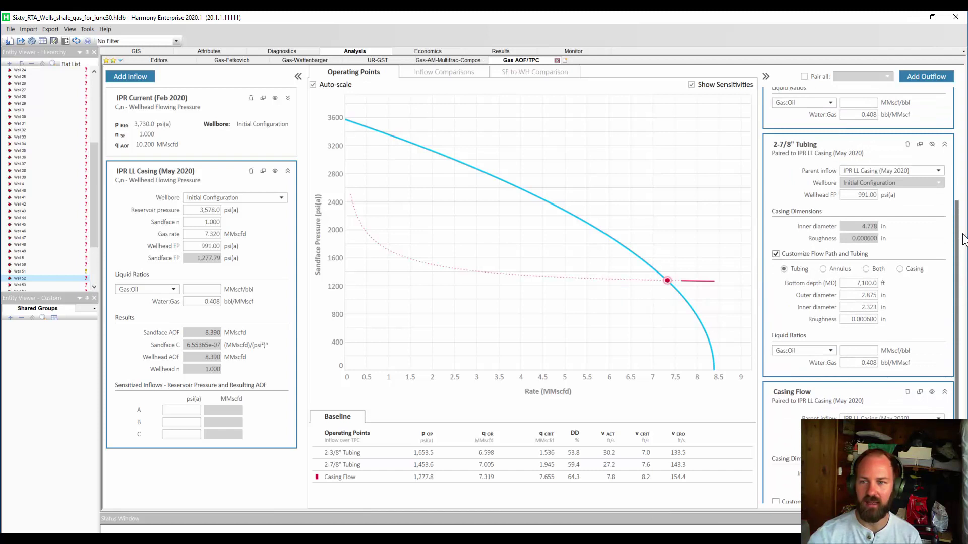
left_click(933, 145)
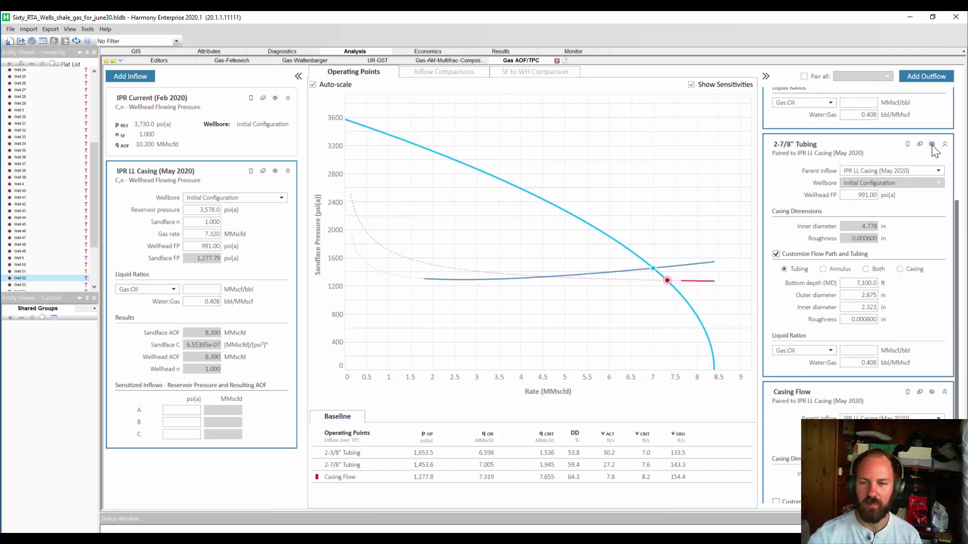
mouse_move(710, 285)
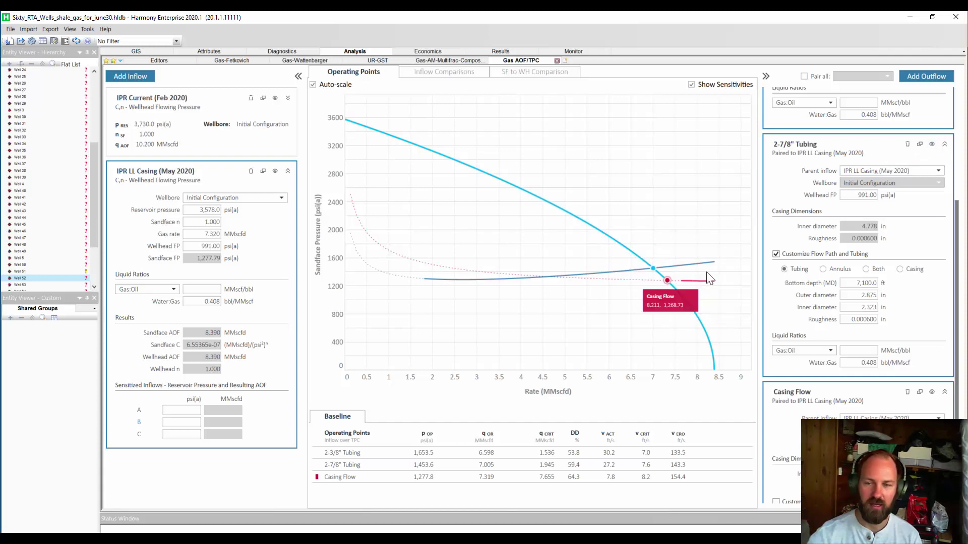
mouse_move(446, 285)
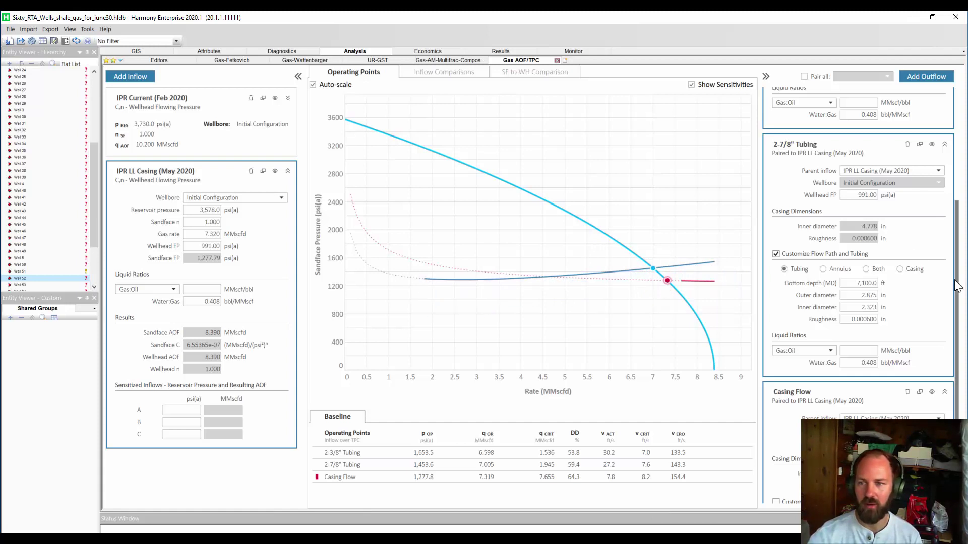
left_click_drag(960, 285, 966, 145)
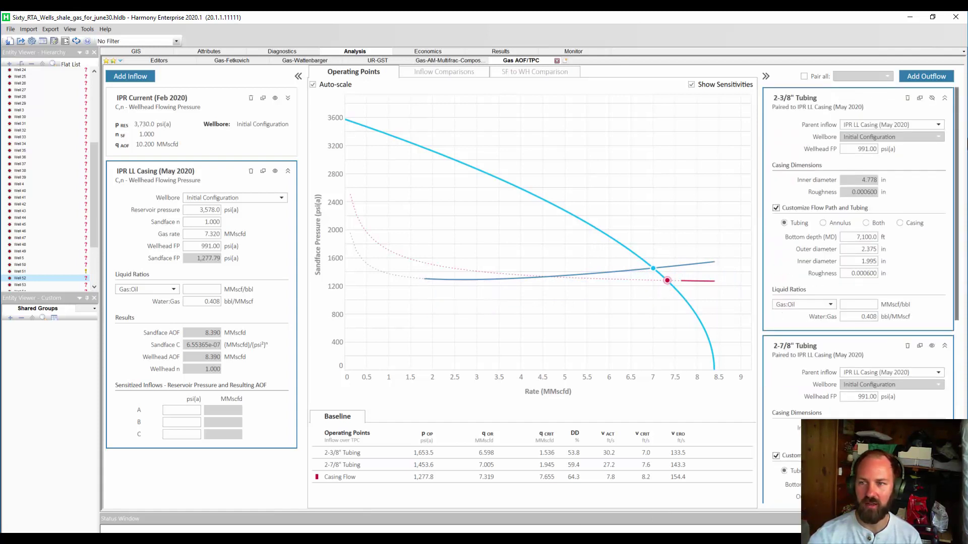
left_click(932, 98)
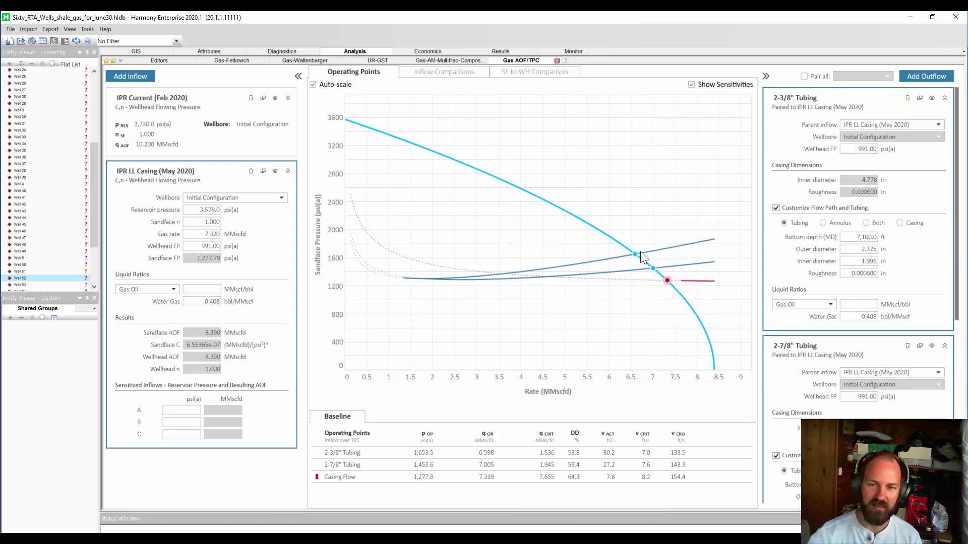
mouse_move(637, 258)
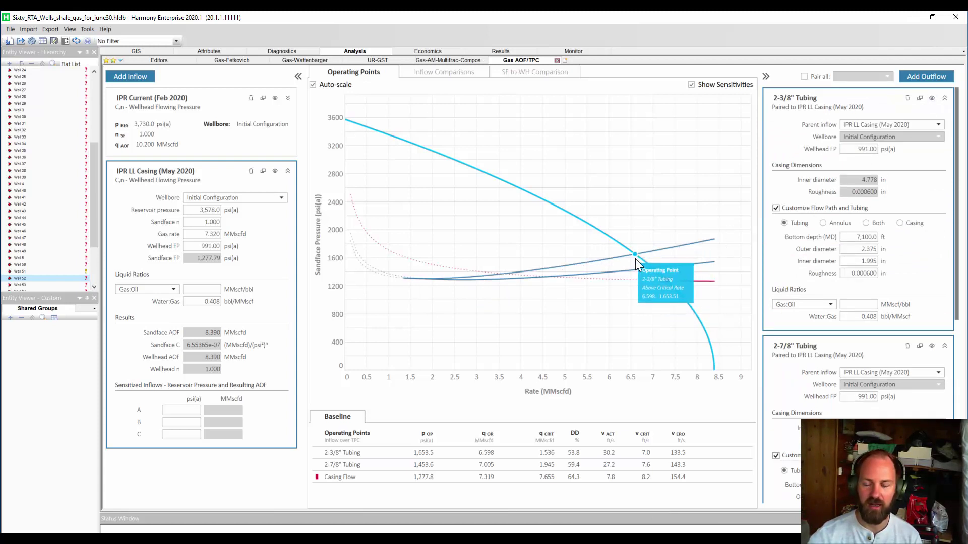